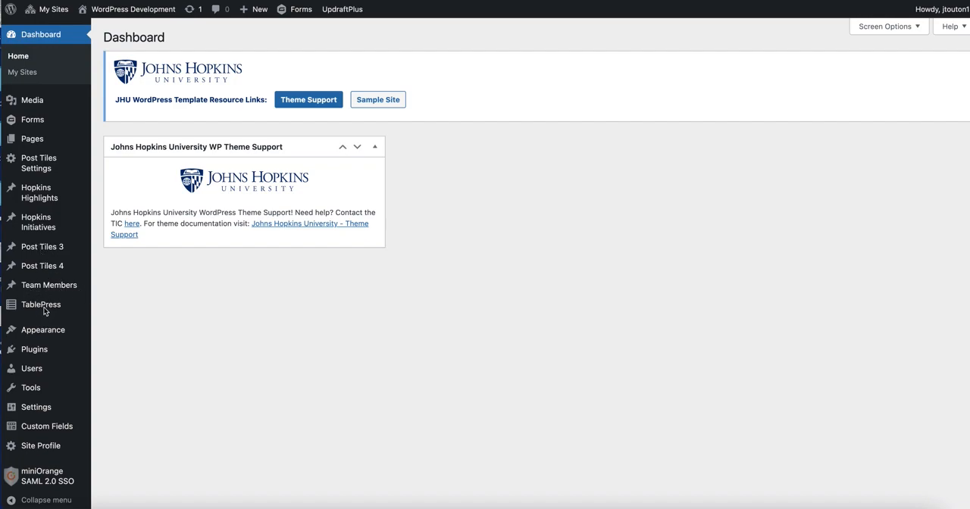
- Open TablePress and look through the list of existing tables
mouse_move(43, 308)
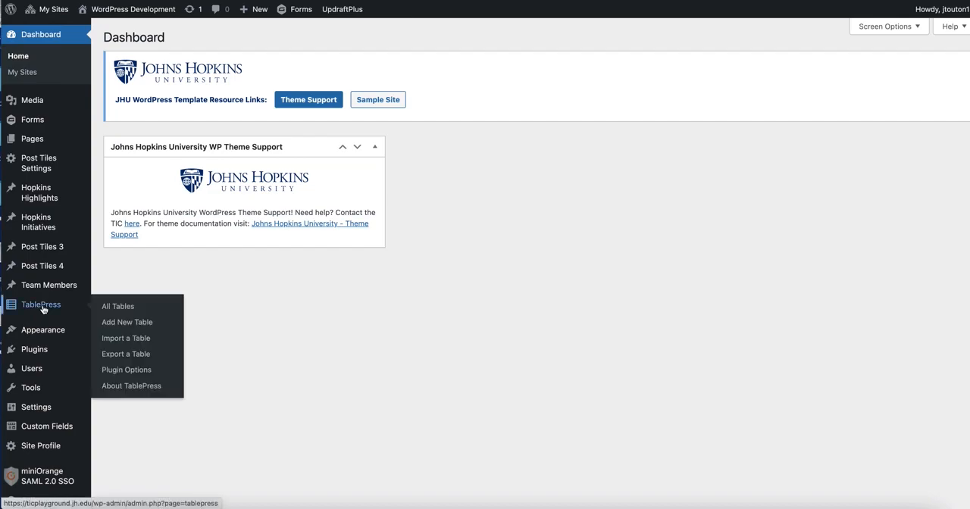
click(43, 309)
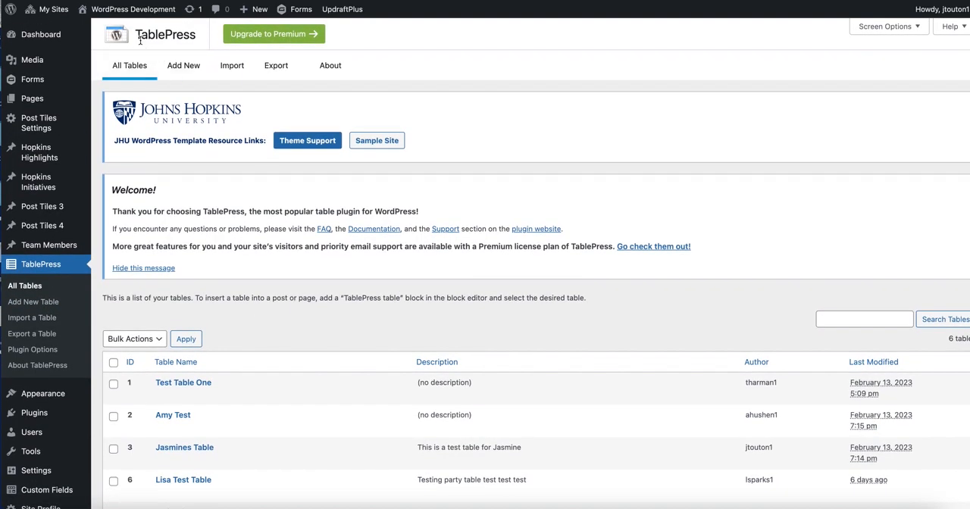
scroll(311, 359, down, 1)
scroll(311, 359, down, 3)
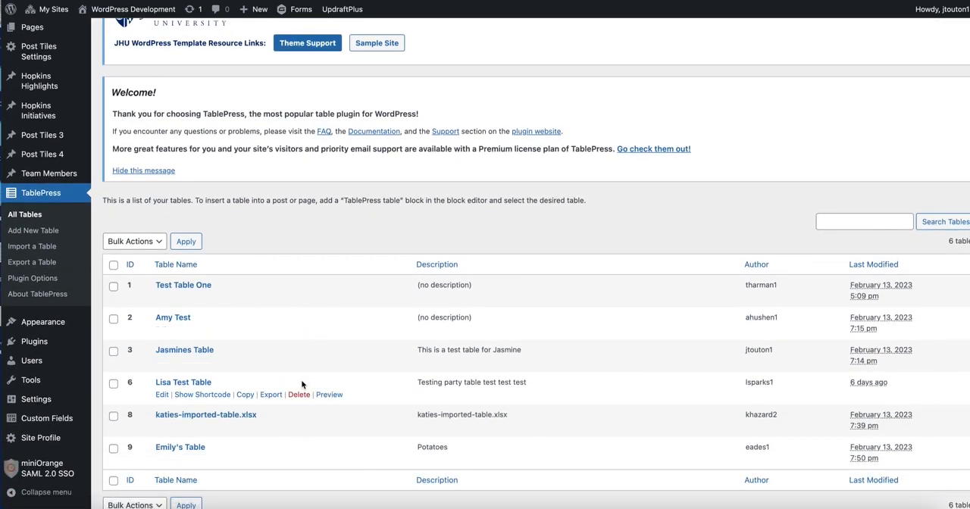
scroll(300, 381, up, 3)
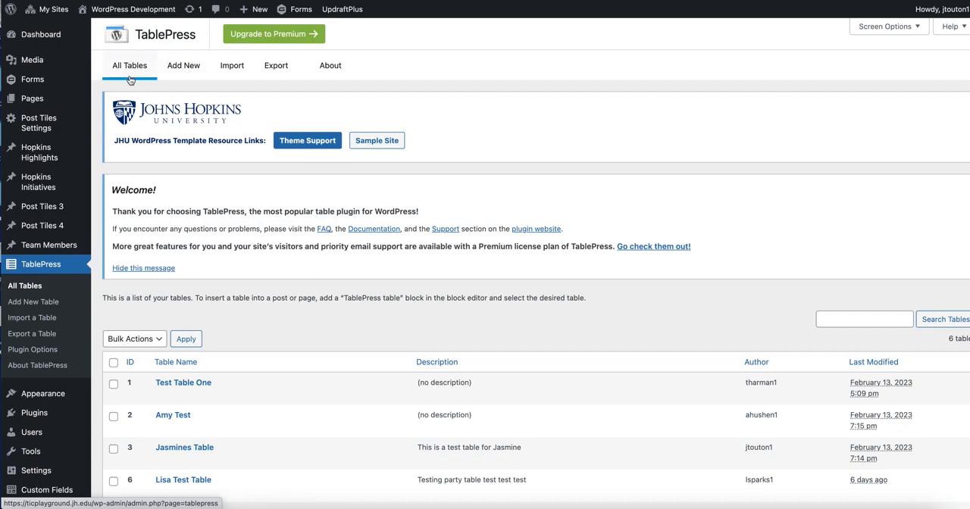
- Start a new table named "Test Table" with the description "This is a description"
click(189, 71)
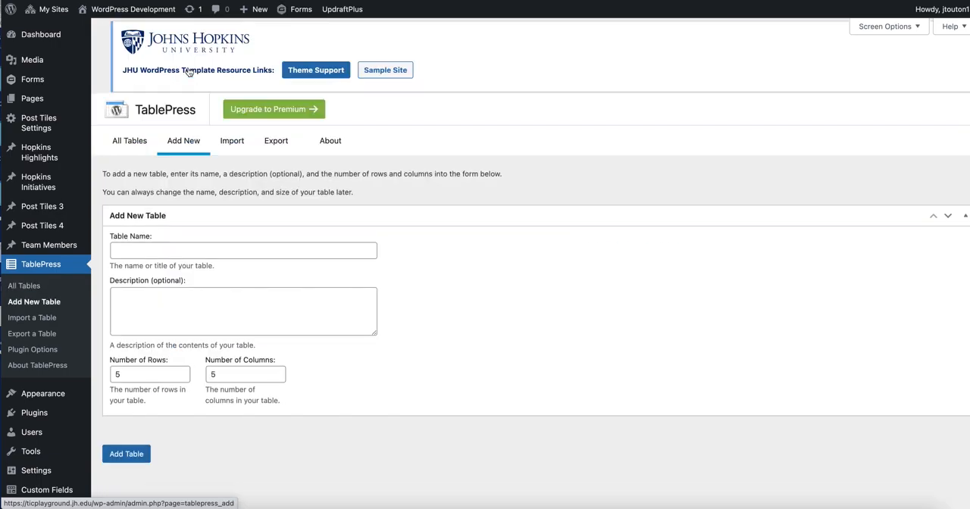
click(173, 261)
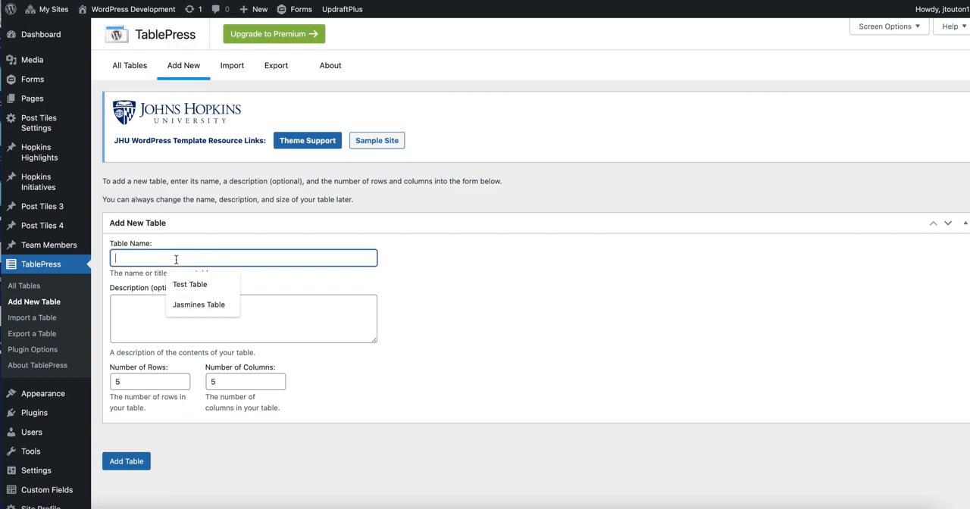
text(Test Table)
click(189, 317)
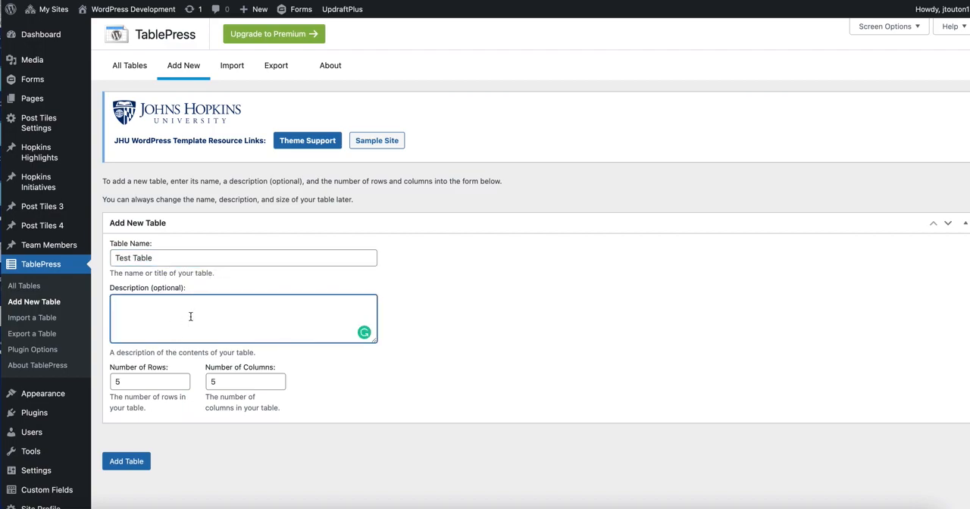
text(This is a description)
- Set the new table's size to 9 rows and 4 columns and create the table
scroll(368, 414, down, 2)
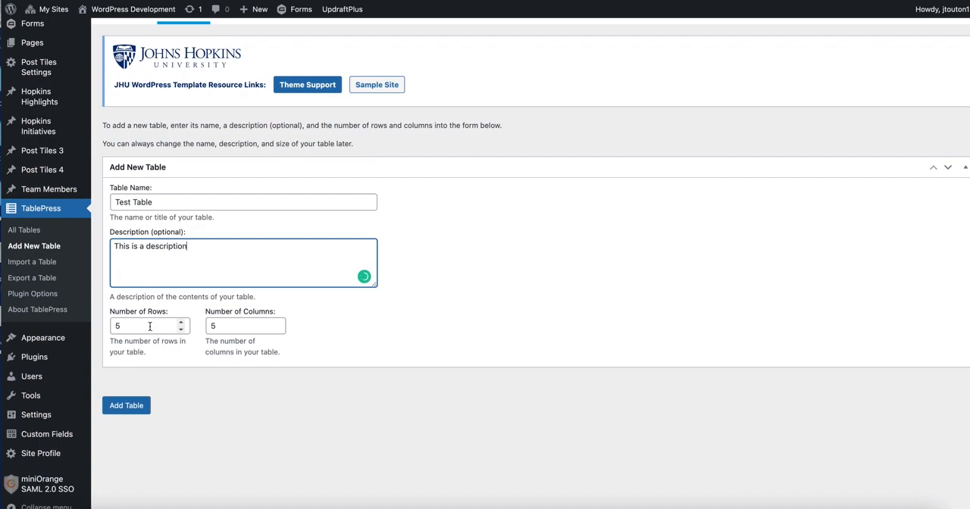
click(180, 322)
click(180, 322)
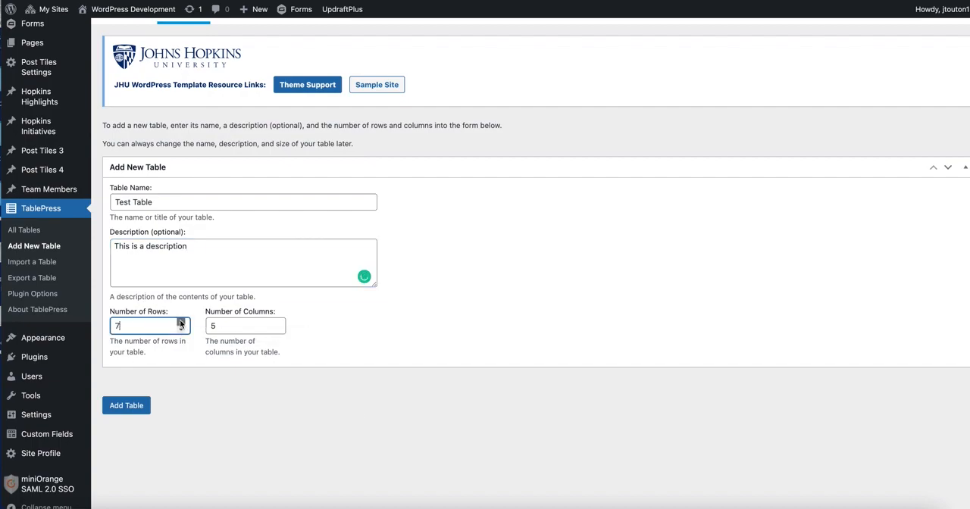
click(180, 323)
click(180, 324)
click(239, 326)
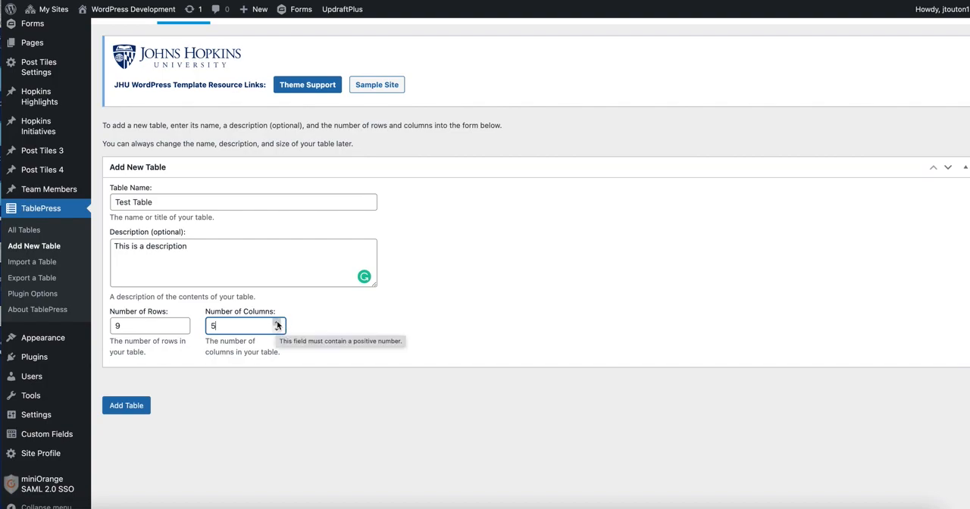
key(BackSpace)
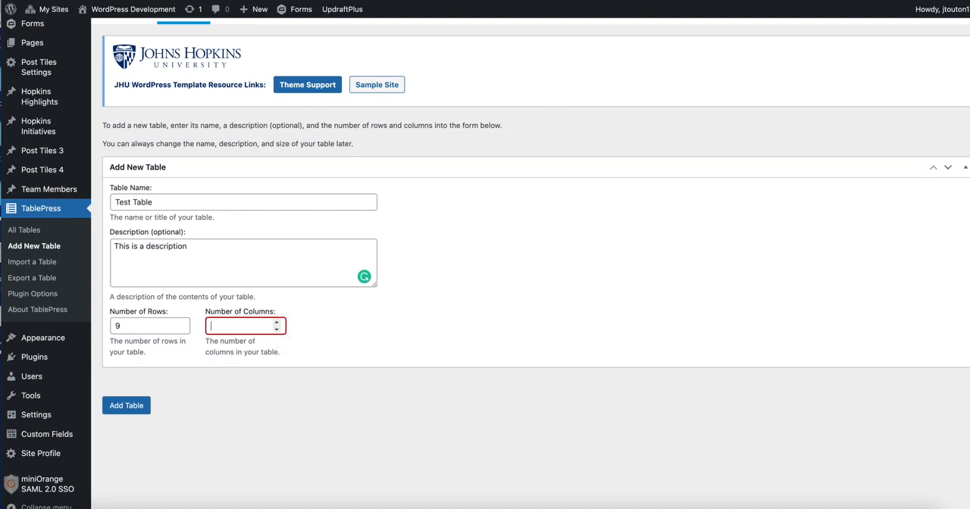
text(4)
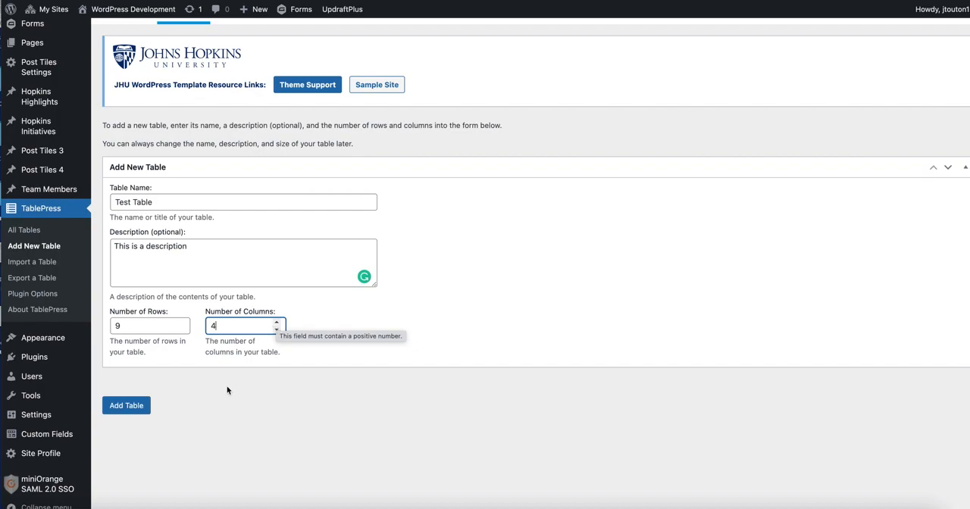
click(127, 411)
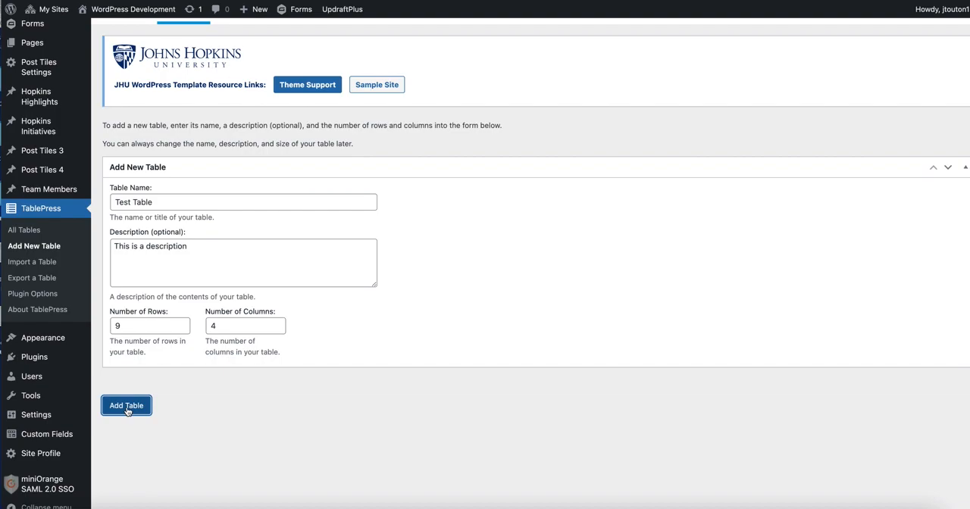
- Fill the first row of columns A to D with Header 1, Header 2, Header 3 and Header 4
scroll(325, 235, down, 5)
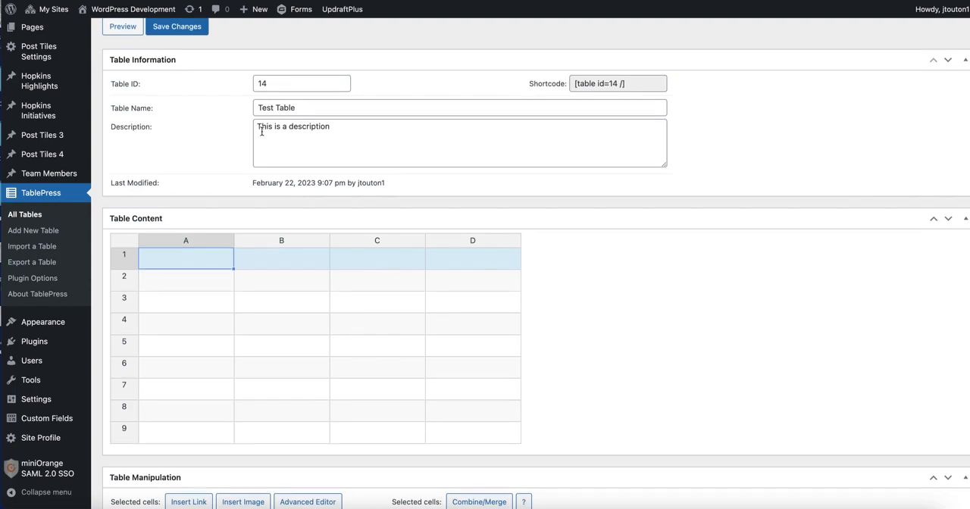
scroll(261, 131, down, 3)
scroll(262, 131, down, 1)
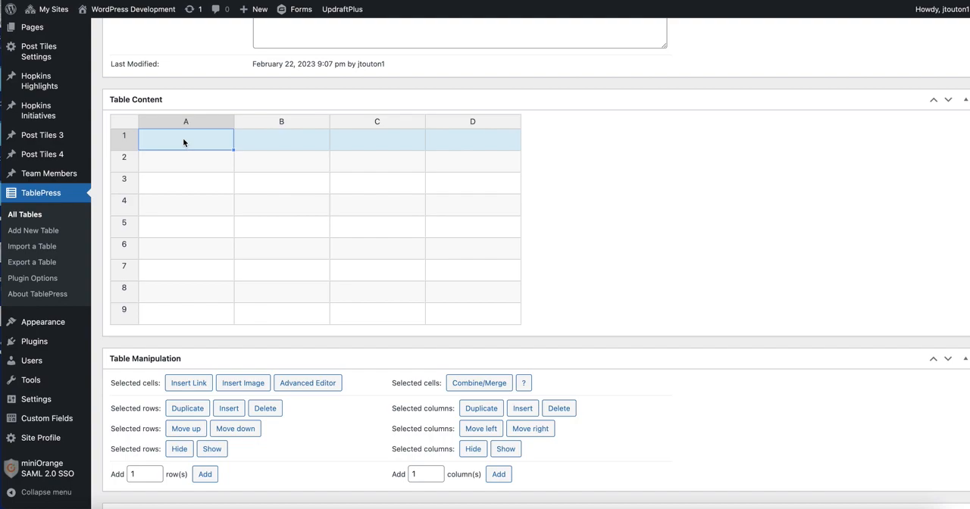
text(Header 1)
click(284, 136)
text(Header )
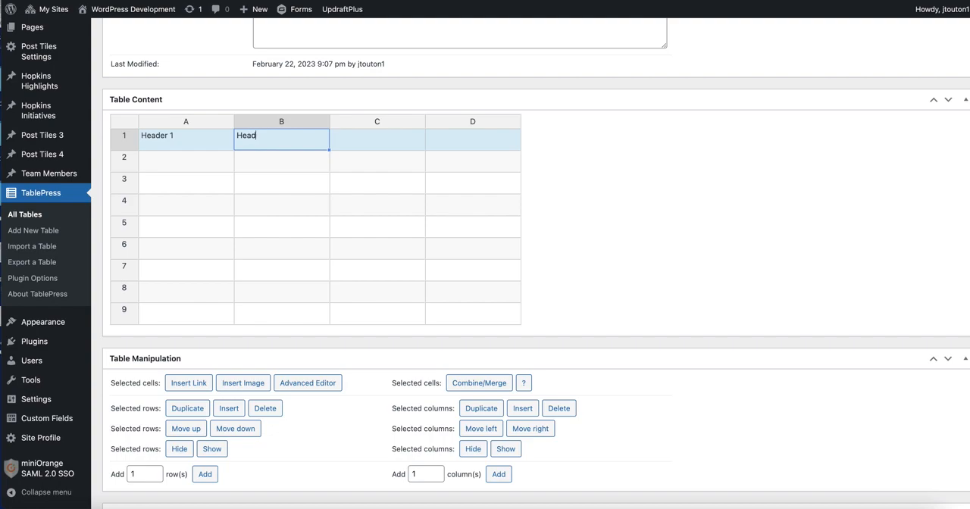
text(2)
click(369, 133)
text(Header 3)
click(456, 147)
text(Header 4)
- Enter "ideas" in the second-row cells beneath Header 1, Header 2 and Header 3
click(190, 166)
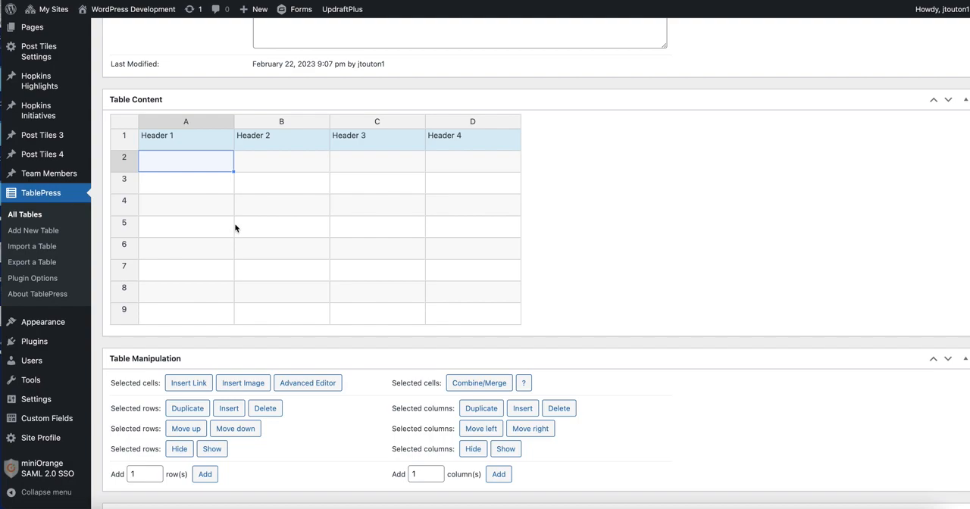
key(BackSpace)
text(ideas)
click(297, 152)
text(ideas)
click(377, 166)
text(ideas)
- Insert a column headed "Header" before the Header 4 column, and delete the inserted column again
scroll(611, 179, down, 3)
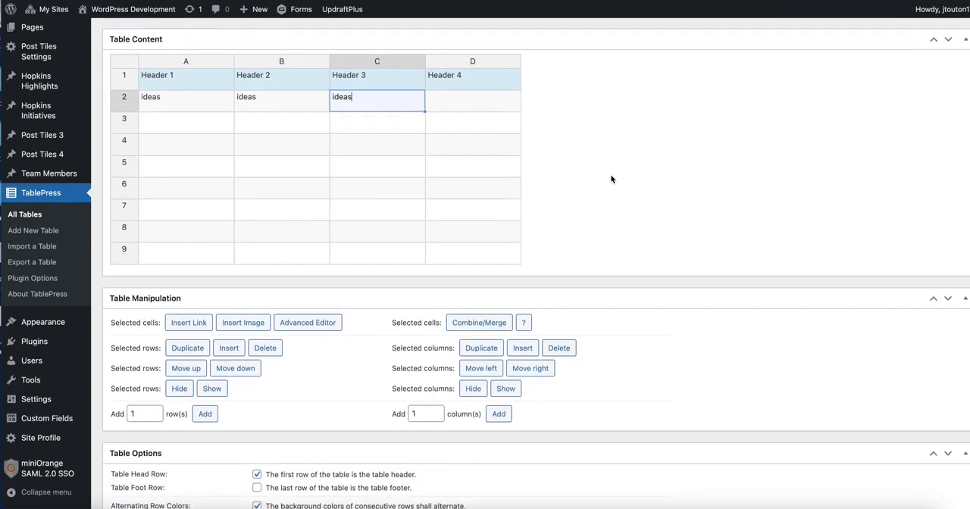
scroll(611, 178, up, 2)
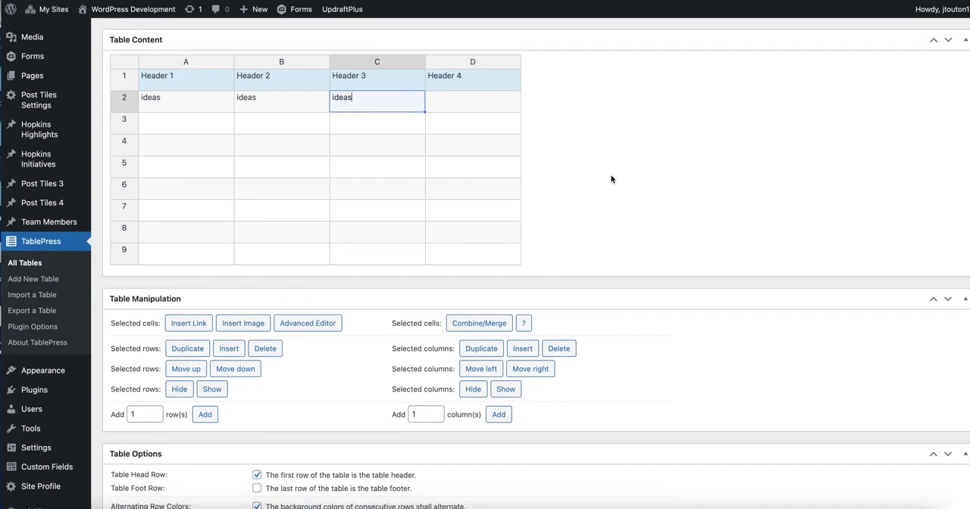
scroll(611, 179, down, 3)
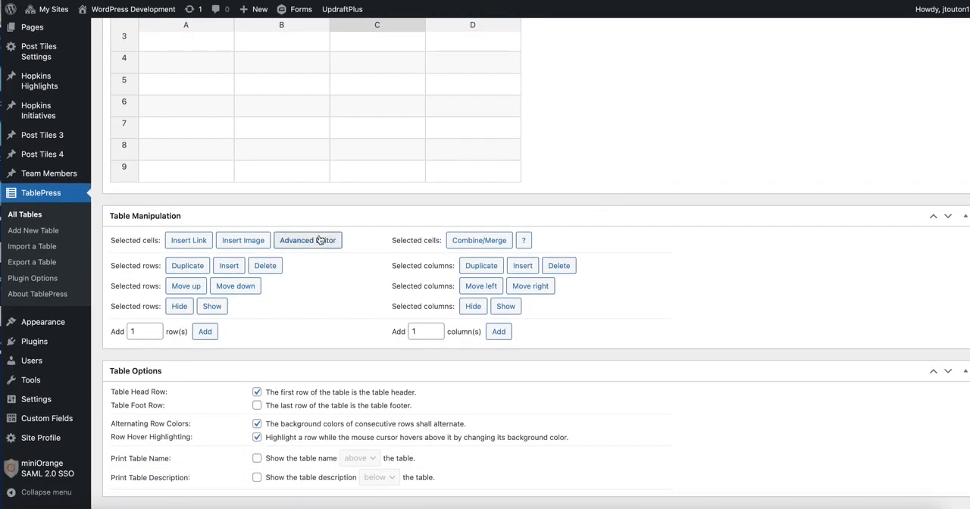
scroll(321, 240, down, 2)
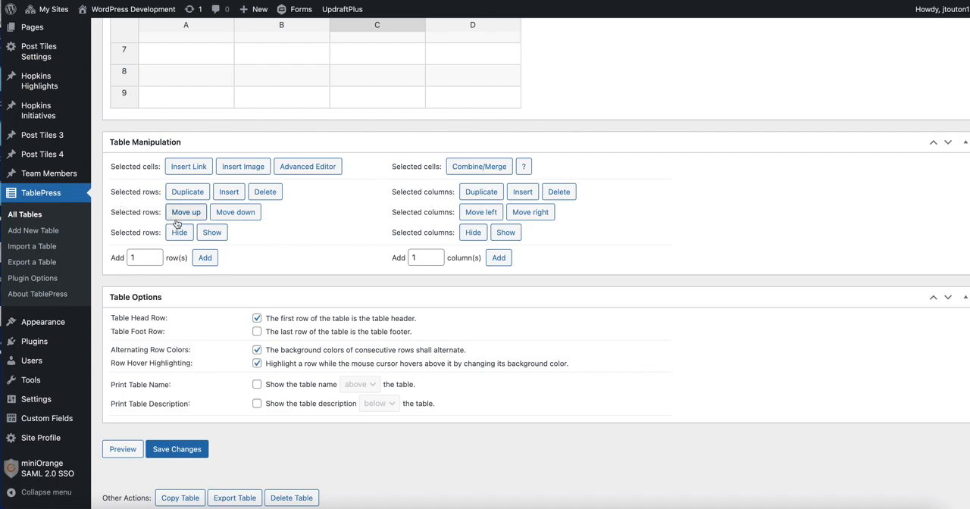
scroll(176, 216, up, 4)
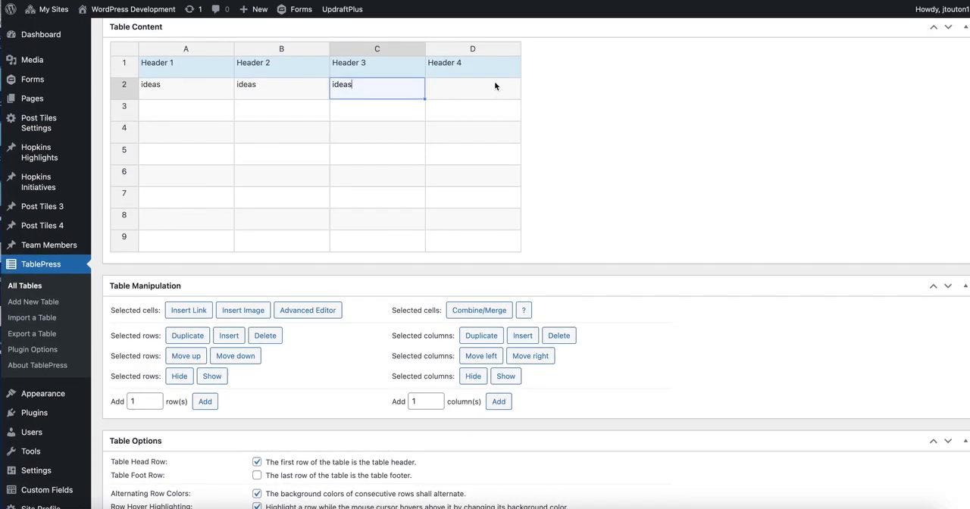
click(474, 48)
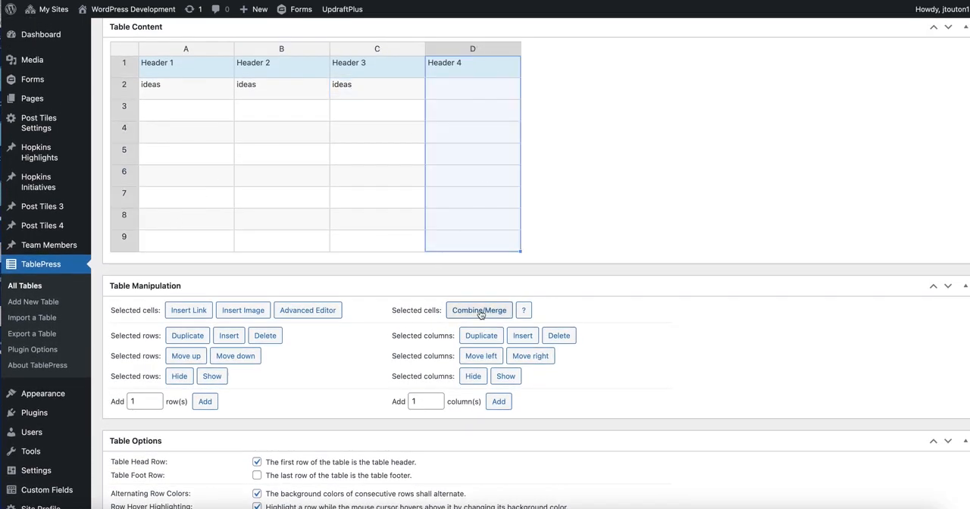
click(525, 337)
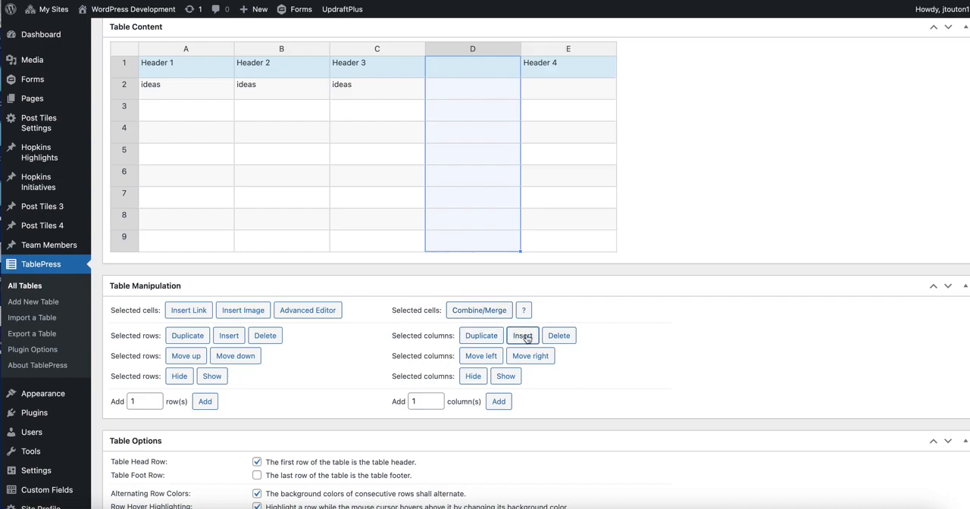
click(454, 68)
text(head)
text(Header)
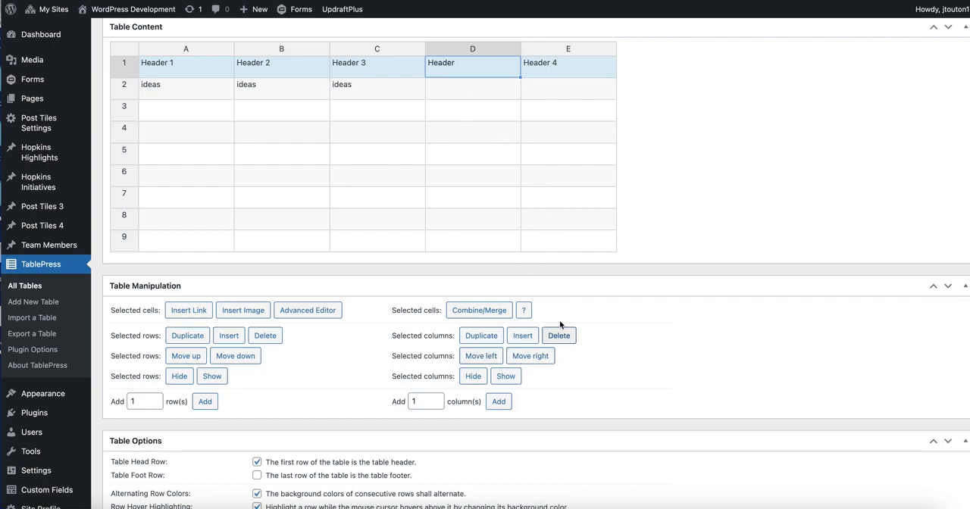
click(489, 50)
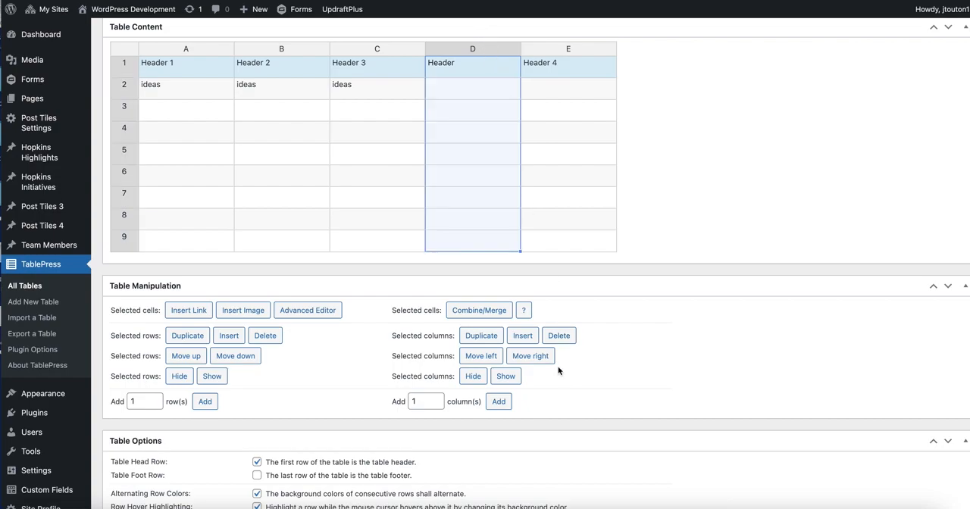
click(558, 335)
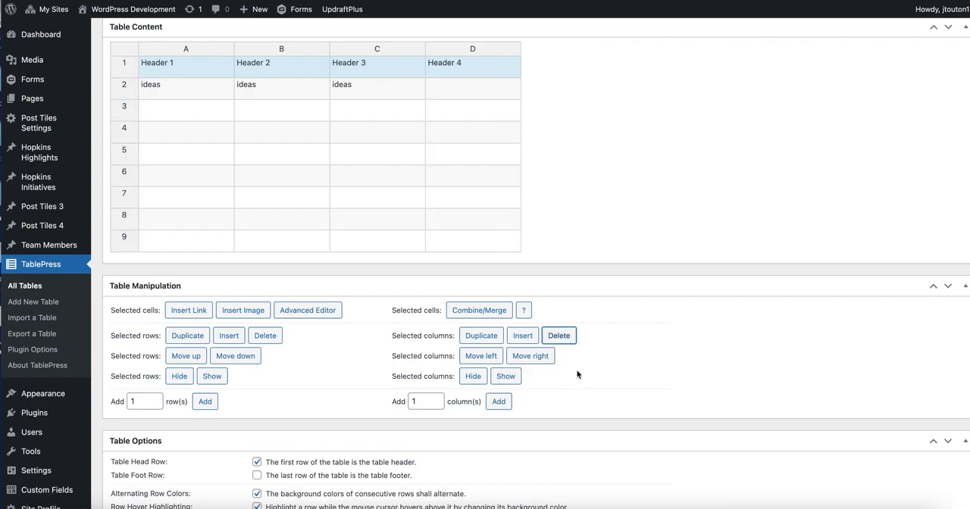
- Move the Header 4 column one position left, ahead of Header 3, and save the table changes
click(475, 48)
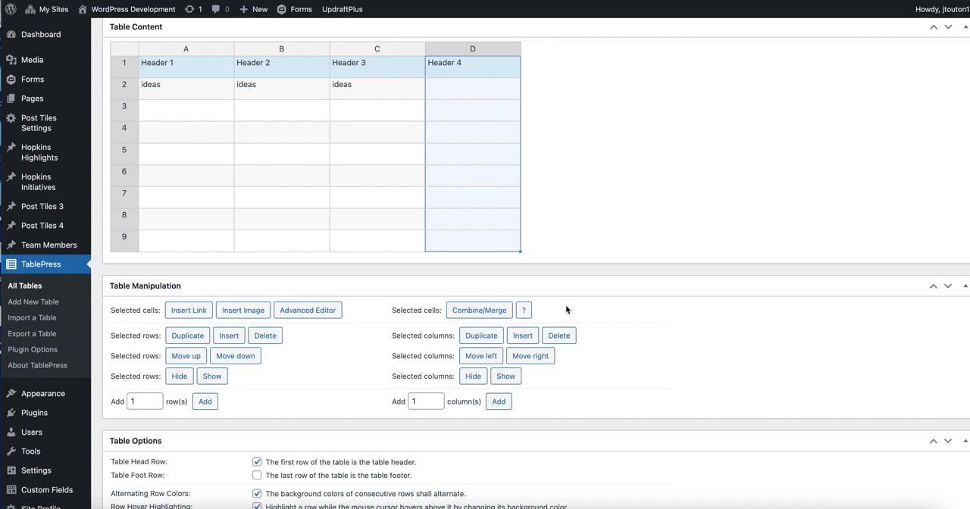
click(481, 355)
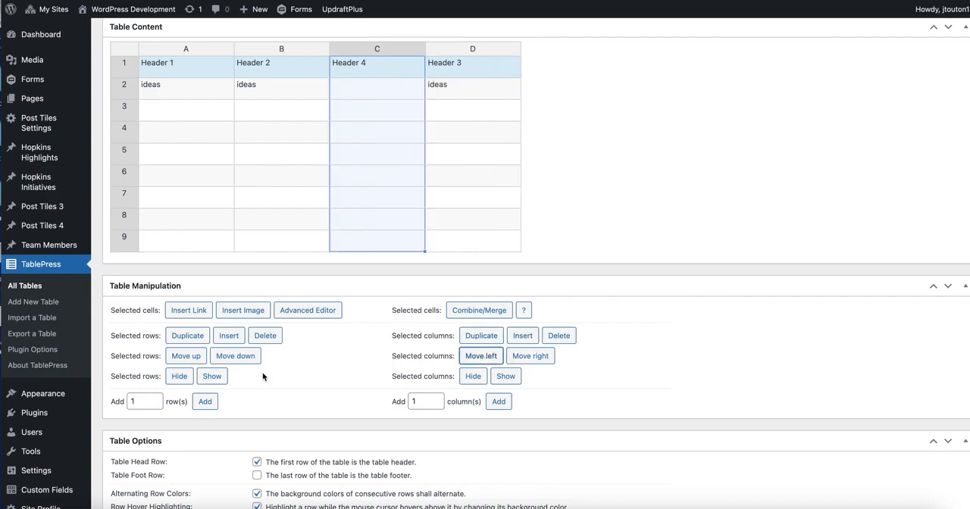
scroll(181, 360, down, 1)
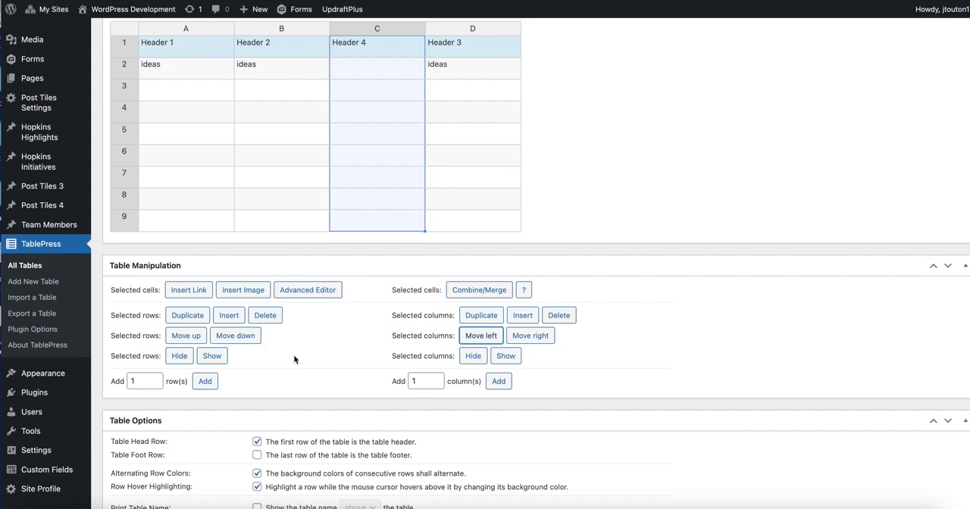
scroll(257, 384, down, 1)
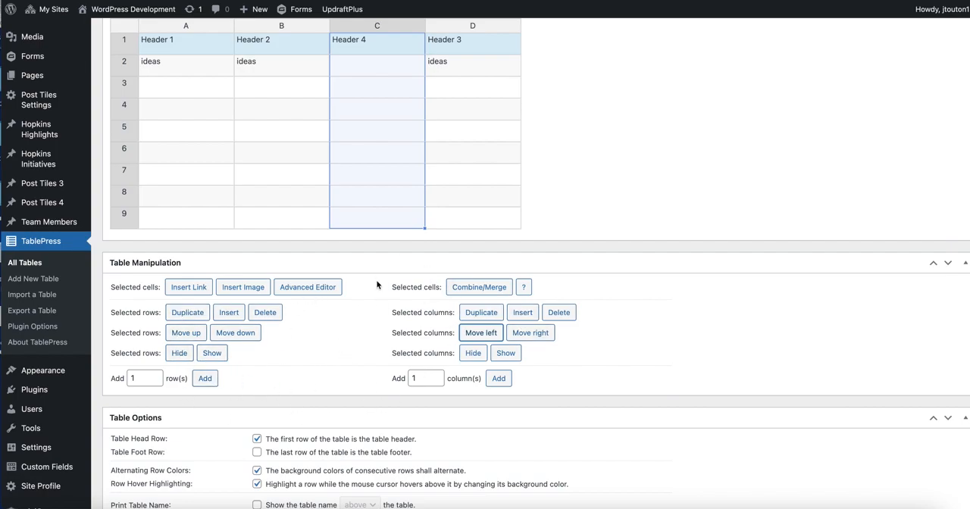
scroll(342, 342, down, 1)
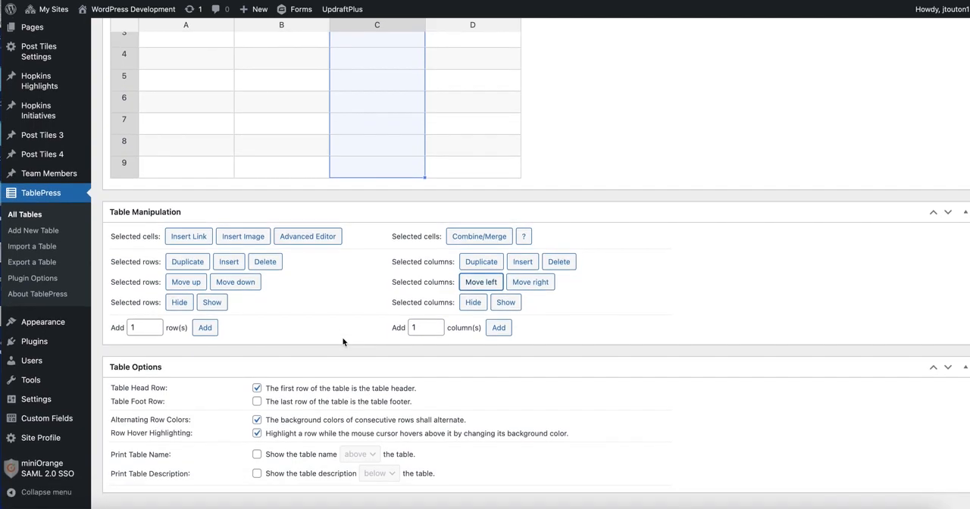
scroll(342, 342, up, 3)
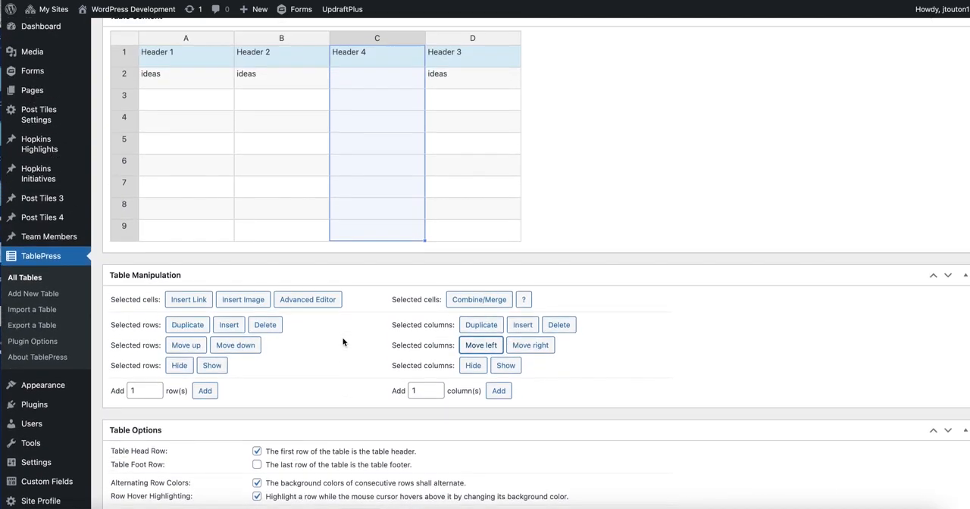
scroll(342, 339, up, 6)
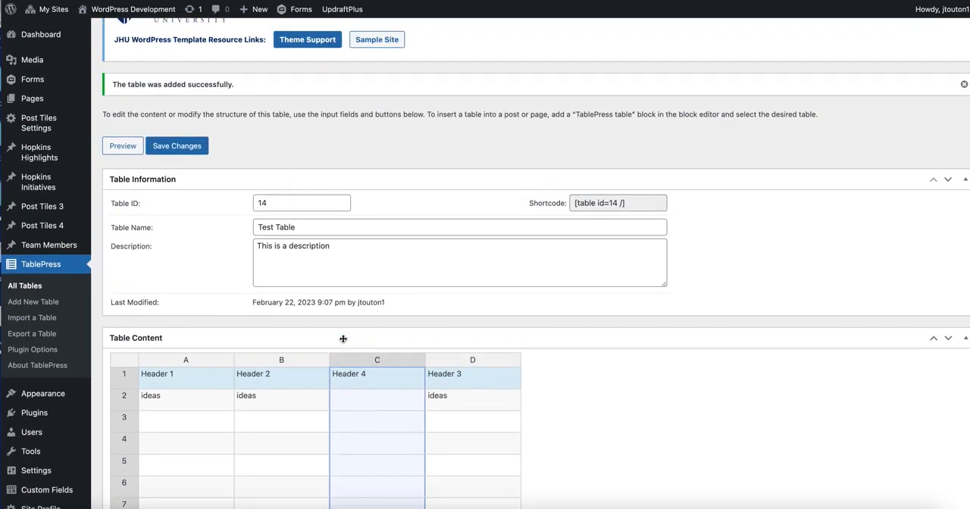
click(173, 148)
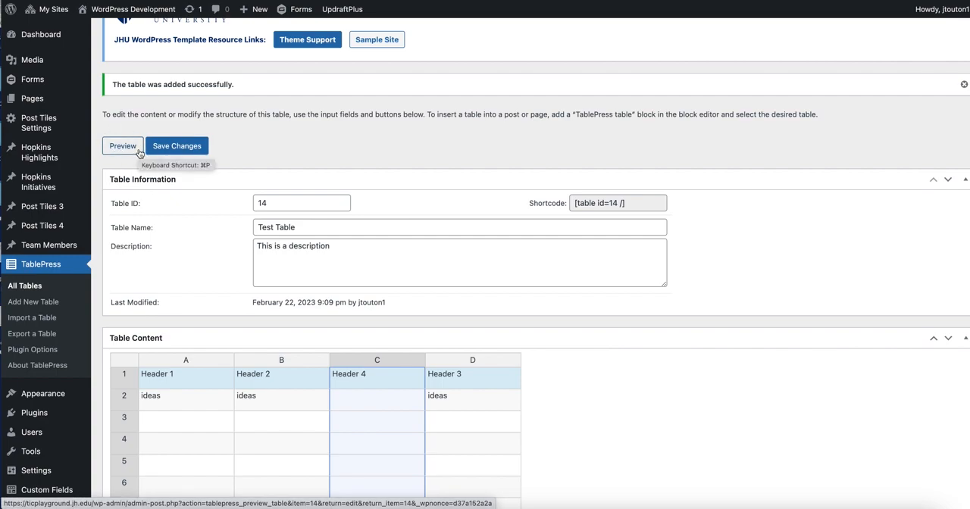
- Open the Table Testing page from the site's page list for editing
click(32, 100)
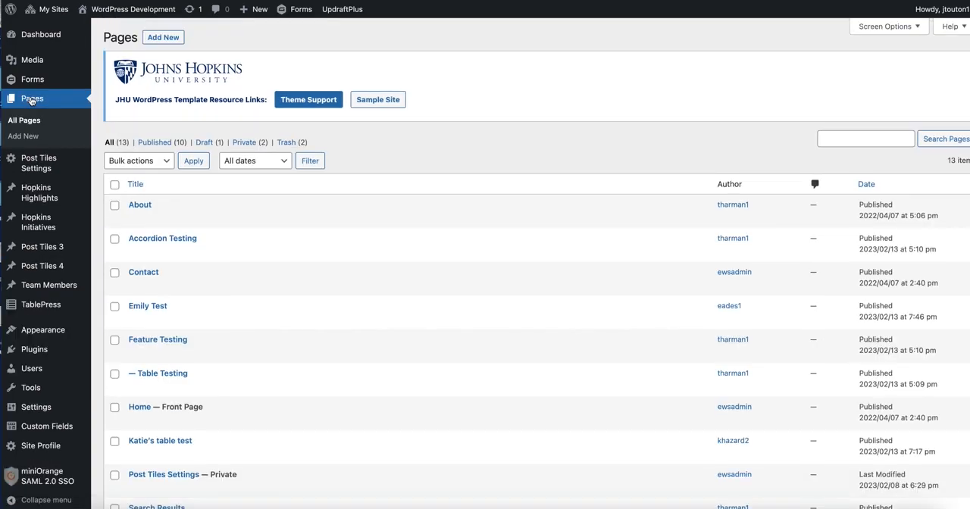
mouse_move(170, 322)
scroll(171, 322, down, 3)
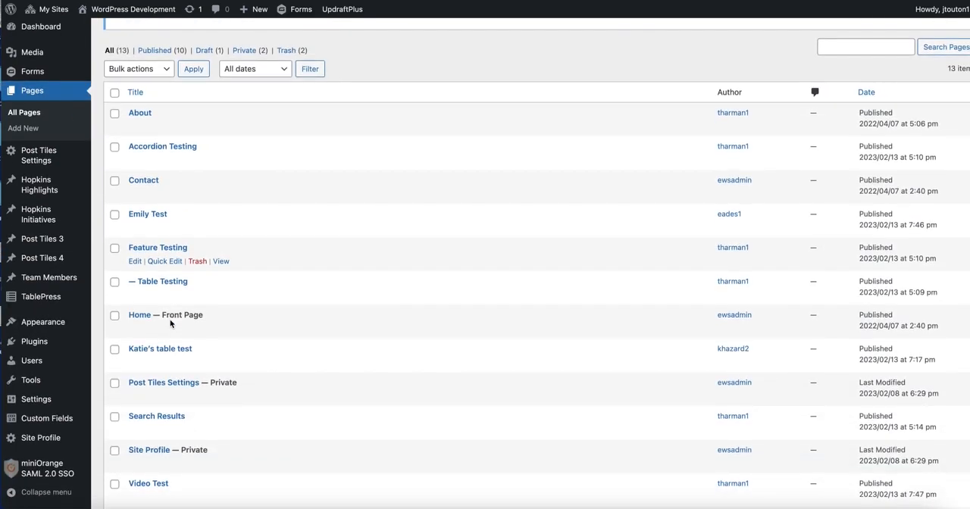
click(150, 283)
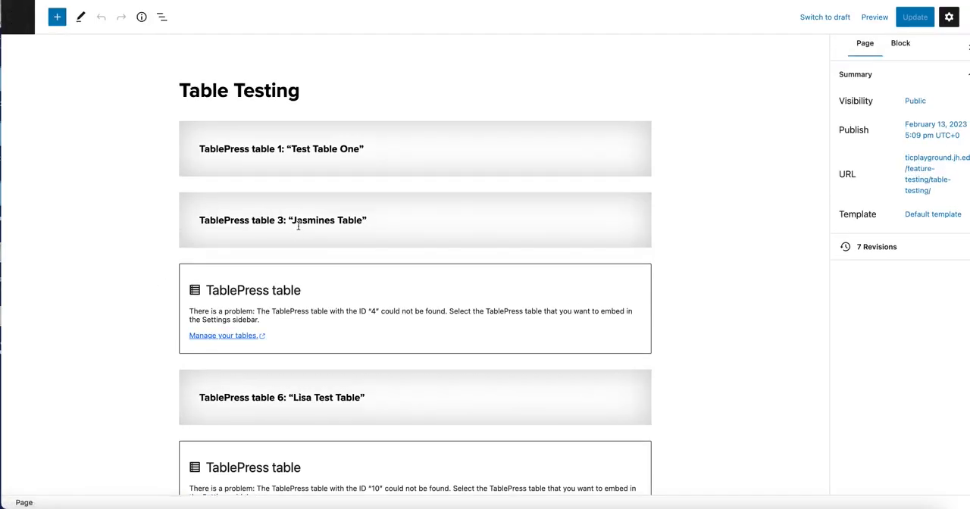
- Add a TablePress table block at the end of the Table Testing page
scroll(298, 230, down, 5)
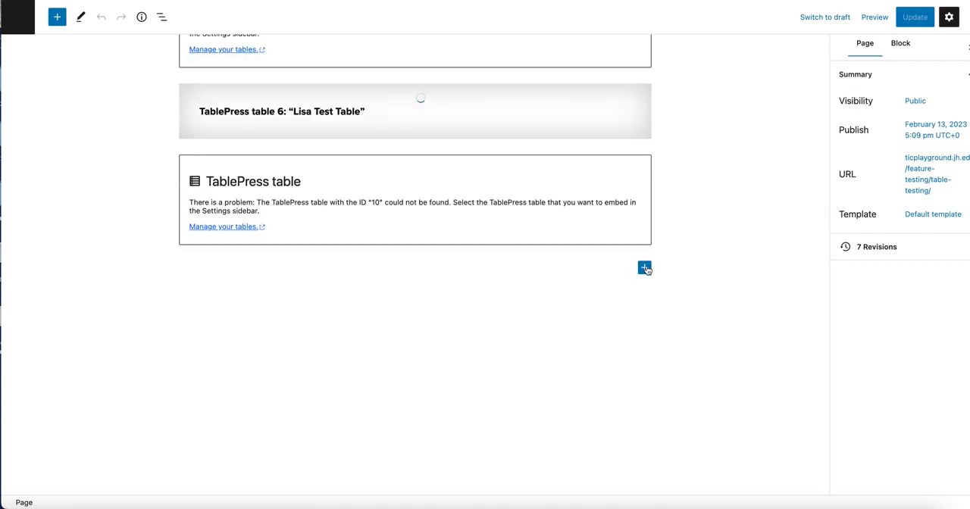
scroll(621, 365, down, 3)
scroll(649, 271, down, 6)
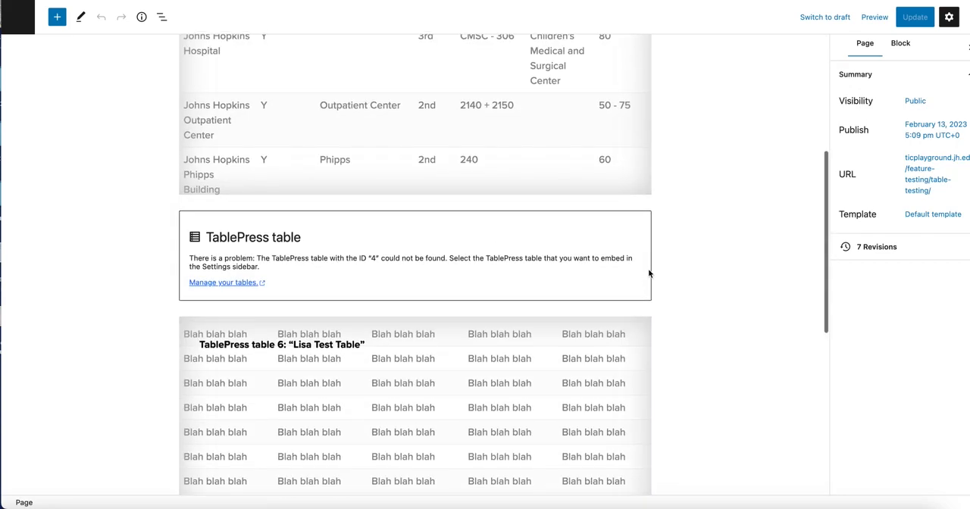
click(645, 271)
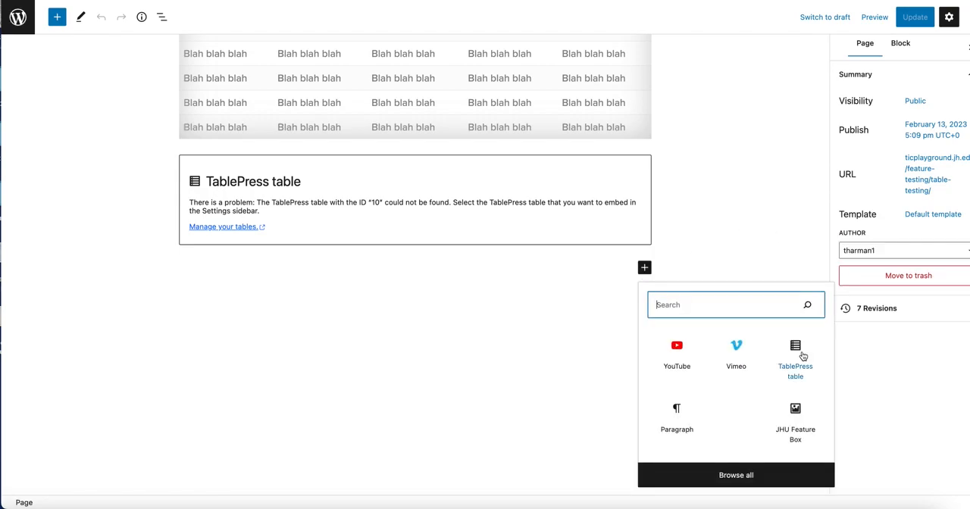
click(794, 369)
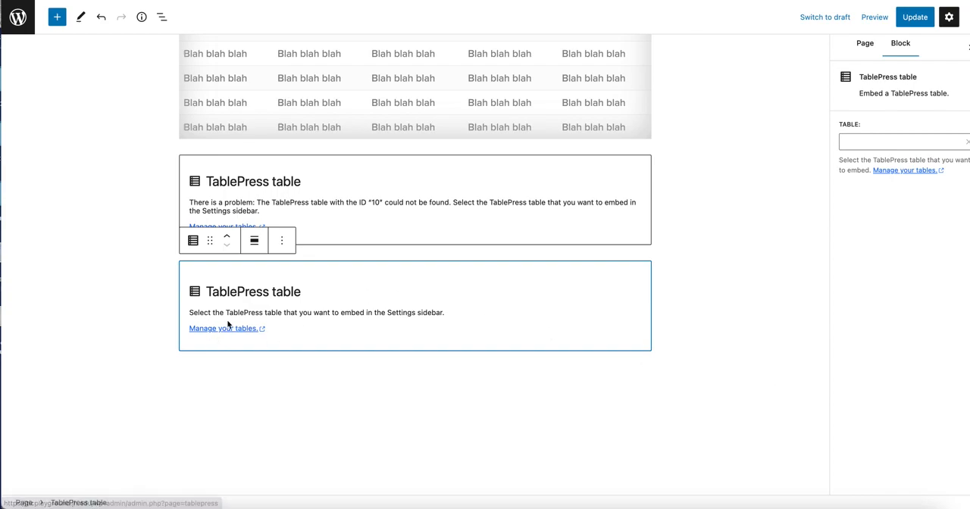
- Embed table ID 14, "Test Table", in the new block and update the page
click(874, 141)
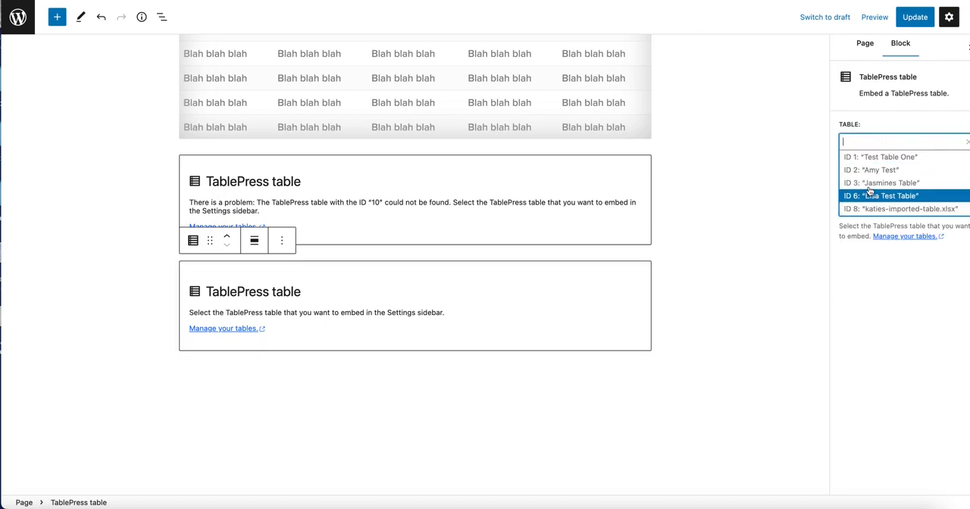
scroll(879, 201, down, 2)
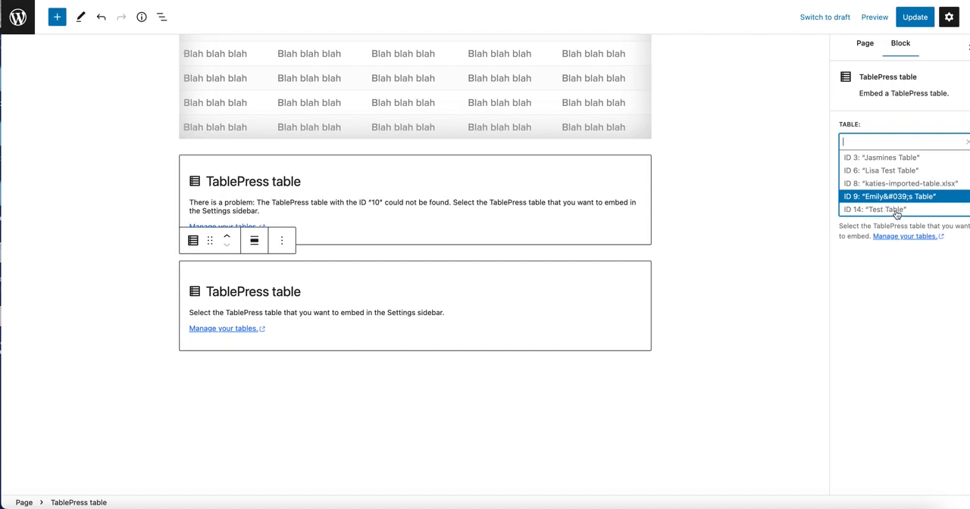
click(879, 209)
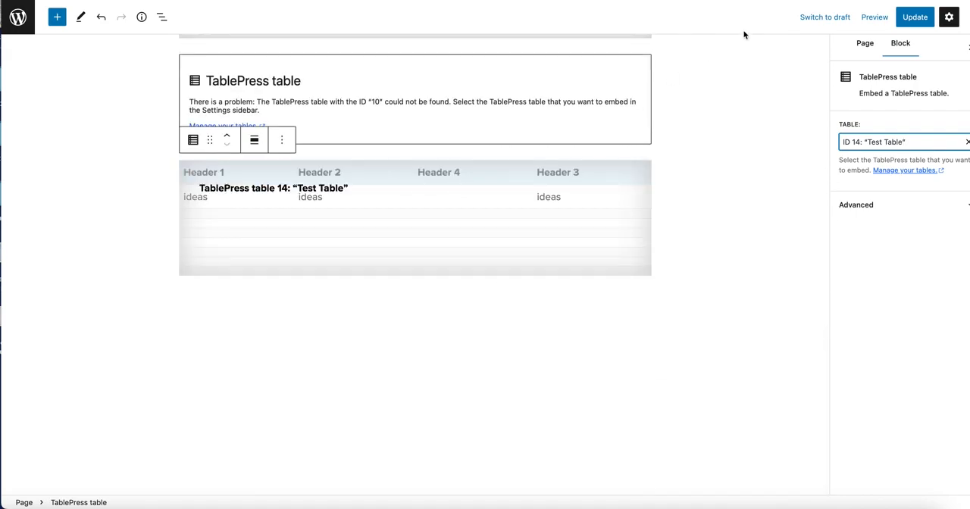
click(912, 21)
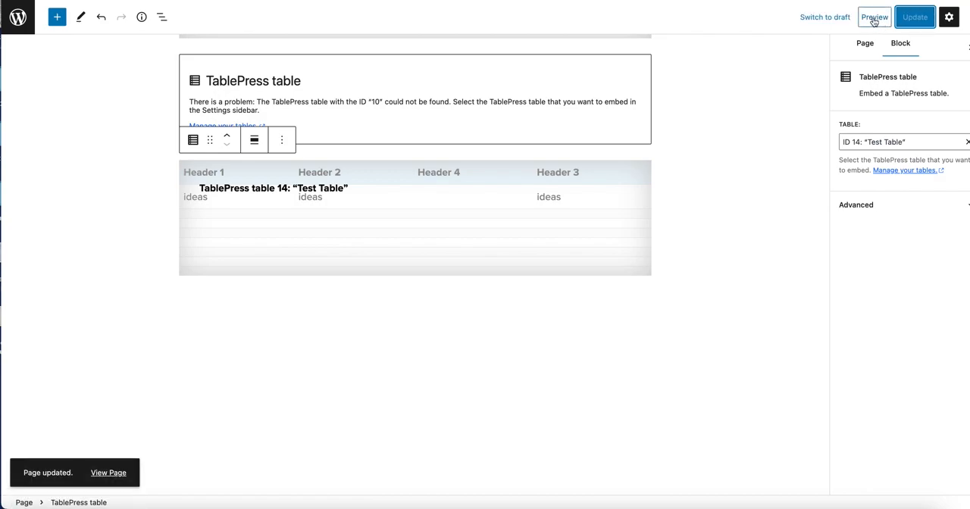
- View the published Table Testing page and examine how its tables are displayed, down to the newly embedded Test Table
click(112, 473)
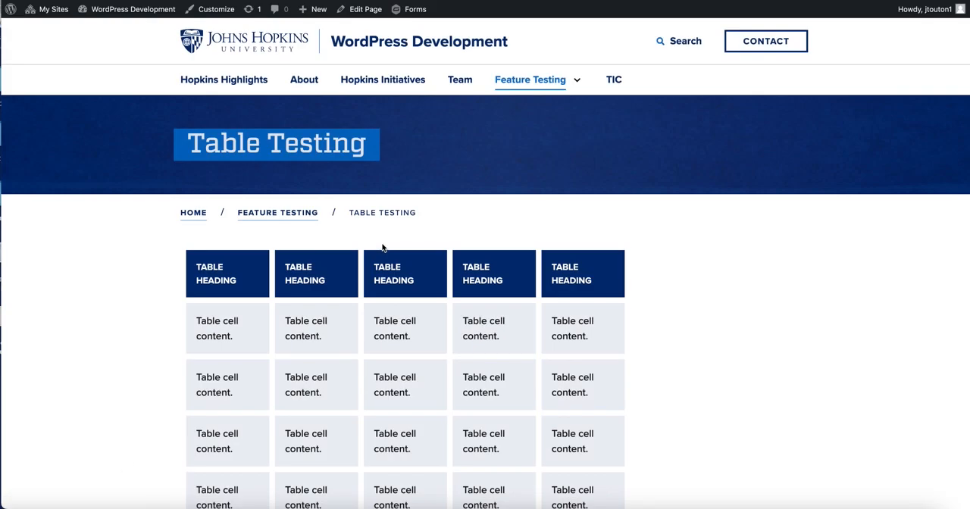
scroll(473, 388, down, 3)
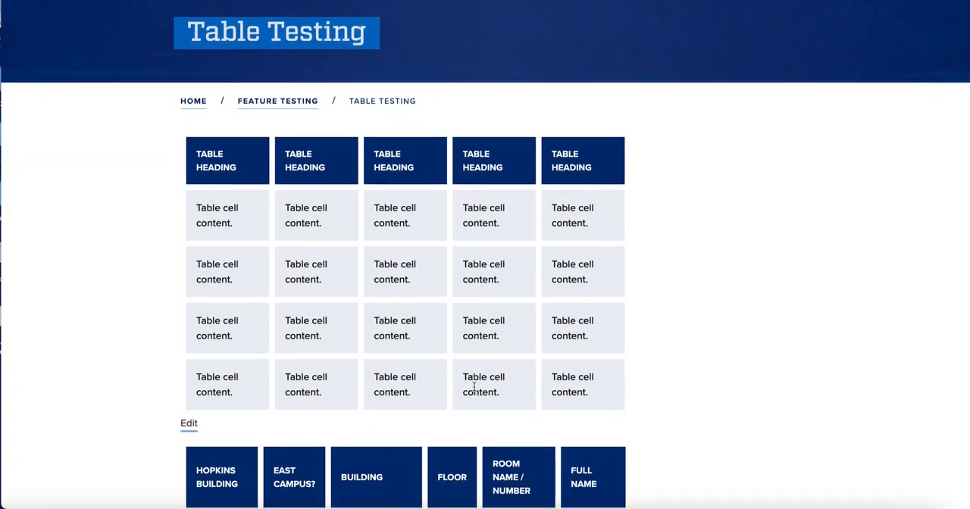
scroll(474, 387, up, 1)
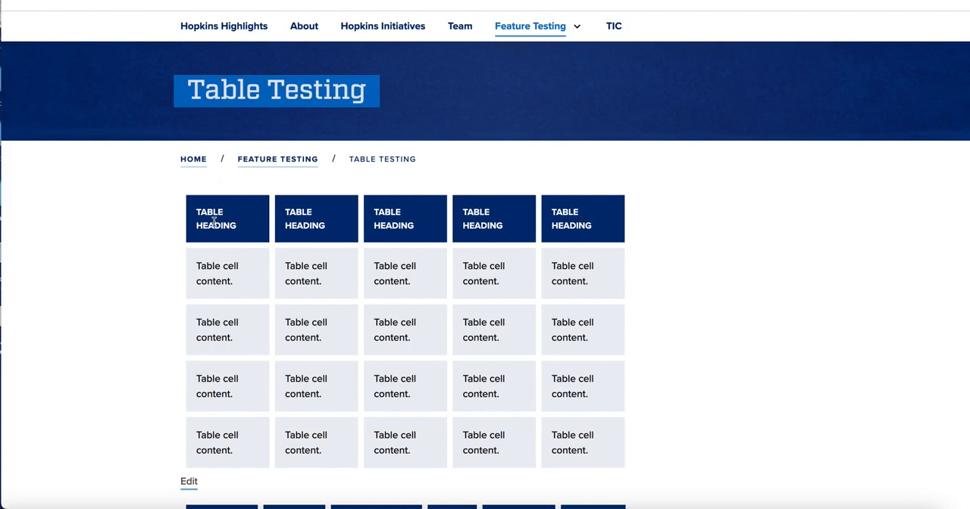
scroll(220, 231, down, 1)
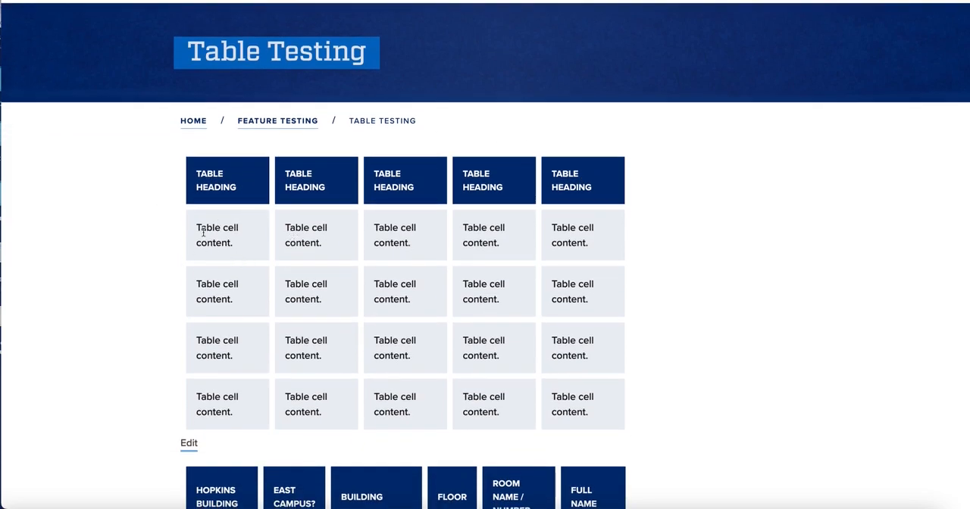
scroll(266, 437, down, 3)
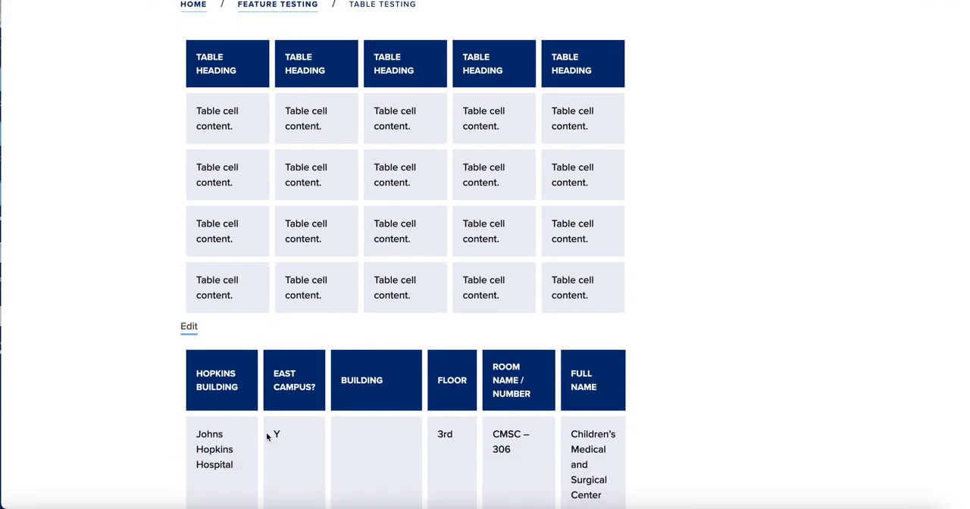
scroll(288, 454, down, 7)
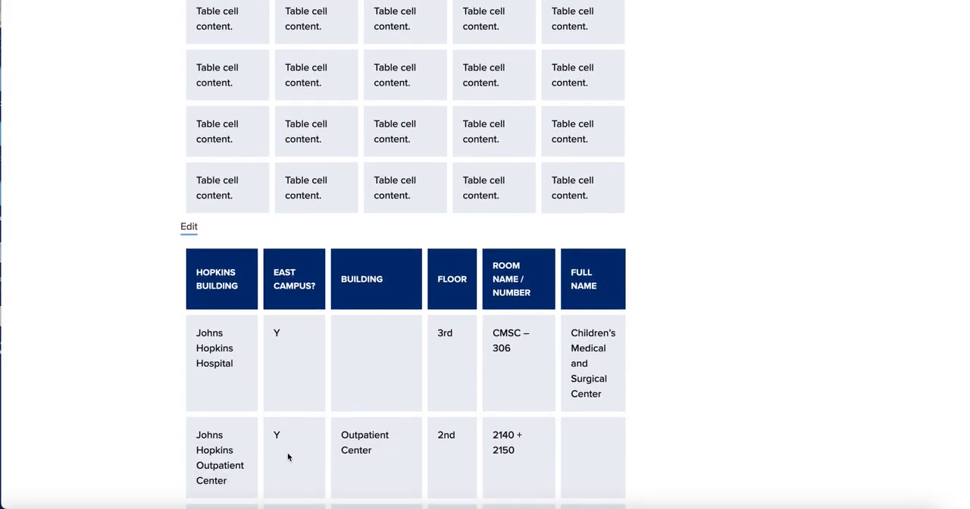
scroll(288, 456, down, 7)
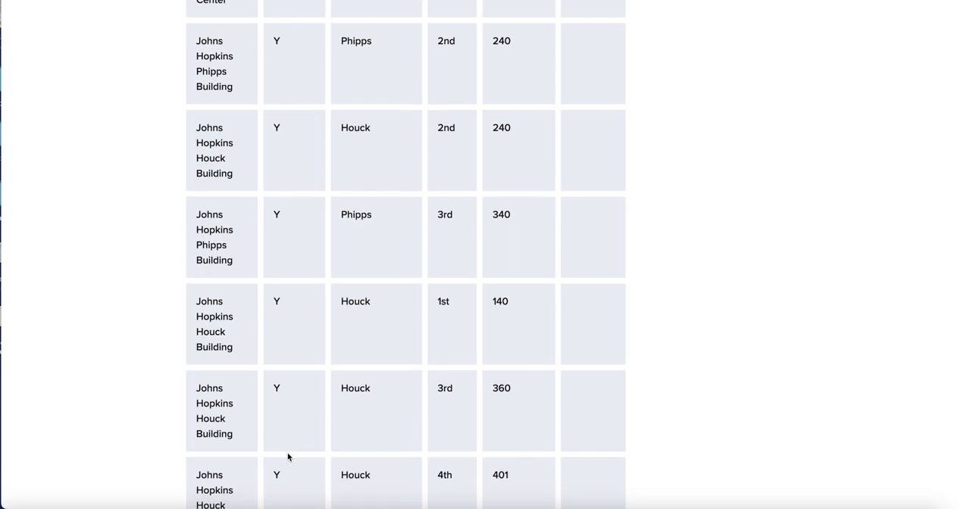
scroll(288, 457, down, 2)
scroll(288, 457, down, 7)
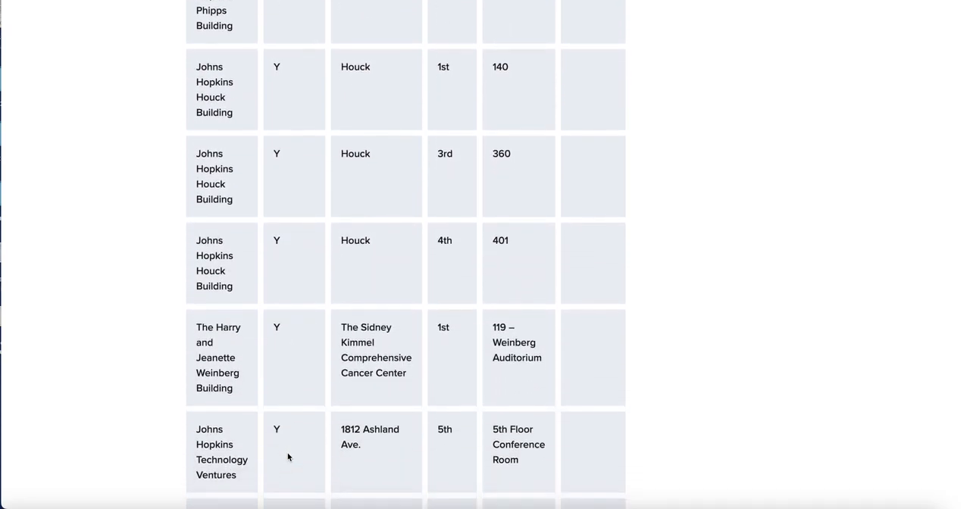
scroll(287, 457, down, 8)
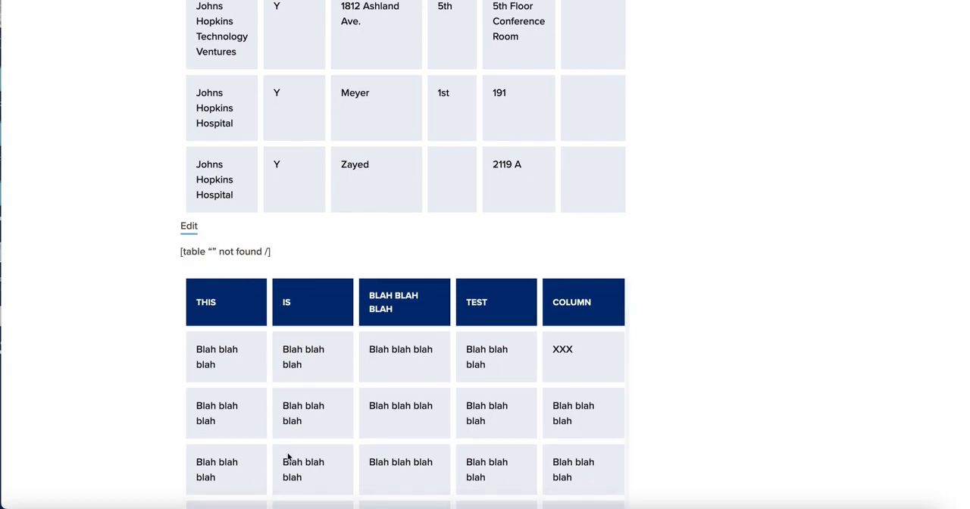
scroll(288, 457, down, 2)
scroll(288, 457, down, 8)
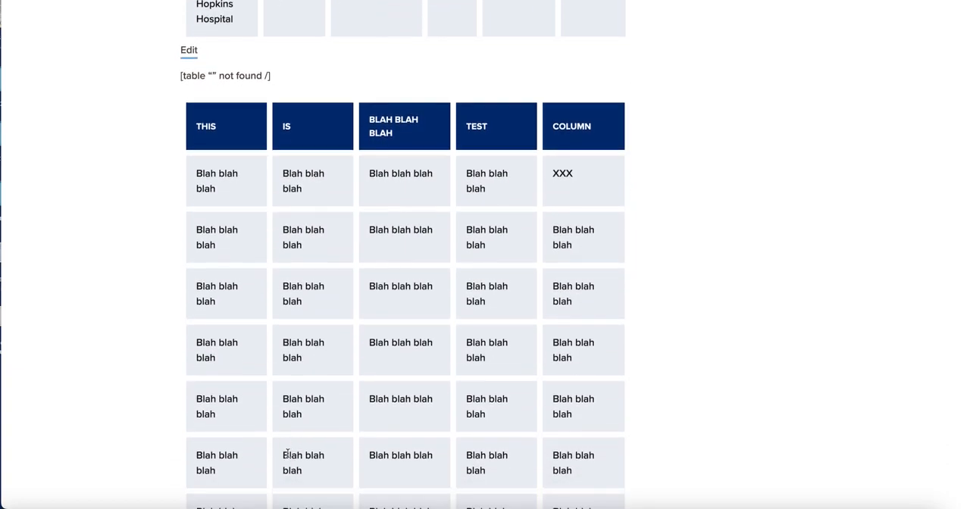
scroll(288, 454, down, 1)
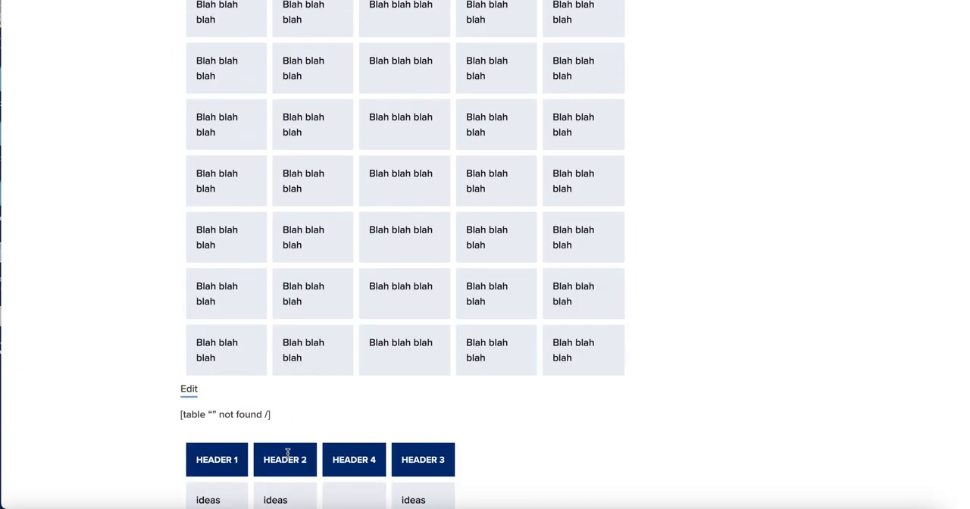
scroll(288, 452, up, 10)
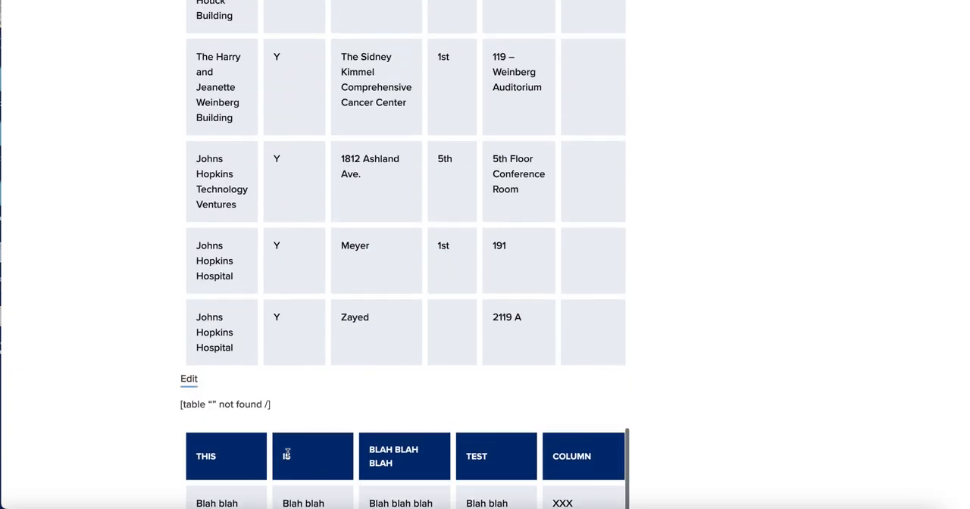
scroll(287, 455, up, 10)
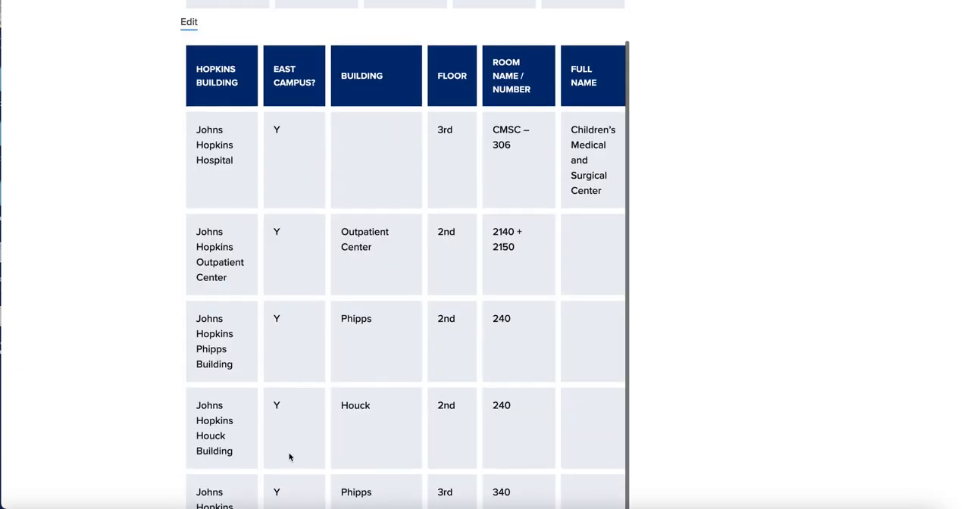
scroll(289, 457, up, 15)
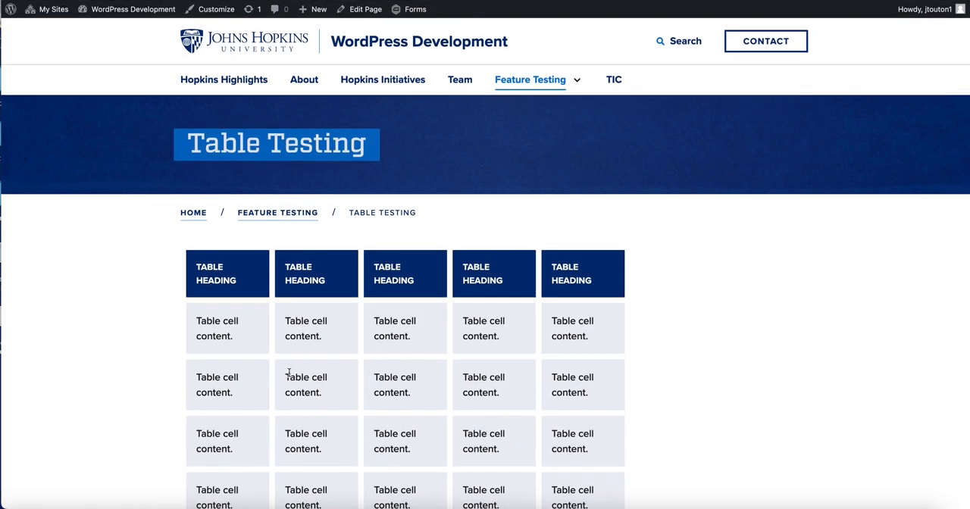
key(super+shift+5)
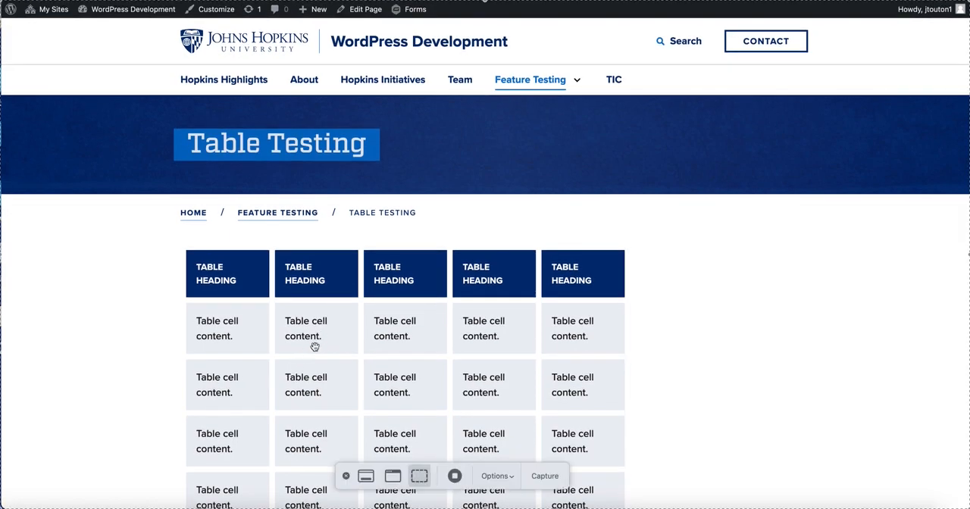